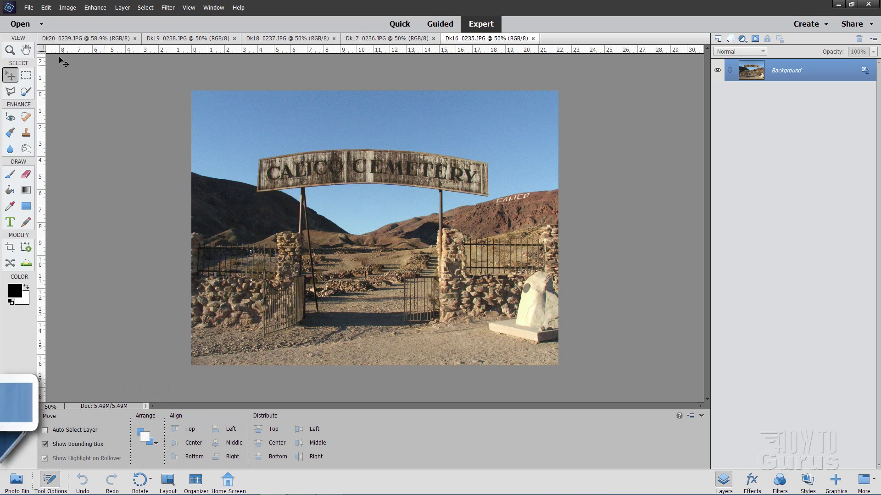
Look through the open Calico photos, ending back on the cemetery arch photo.
{"action": "left_click", "coordinate": [68, 39]}
{"action": "left_click", "coordinate": [183, 38]}
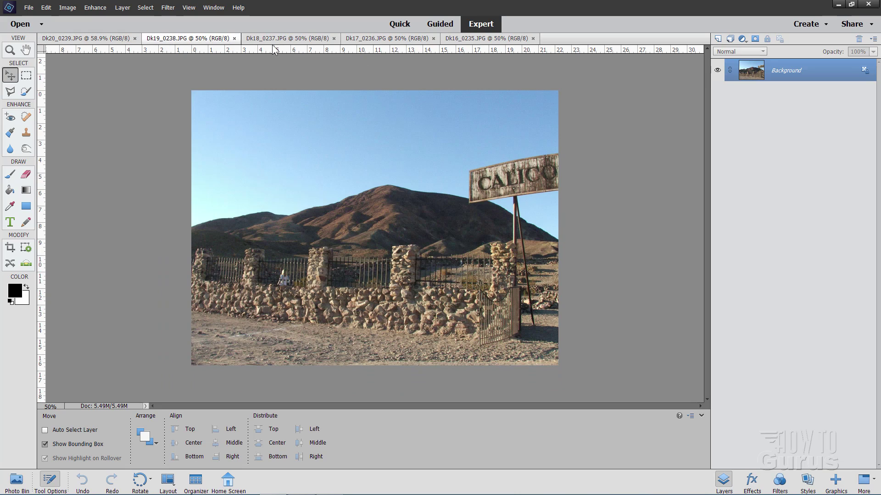
{"action": "left_click", "coordinate": [284, 38]}
{"action": "left_click", "coordinate": [350, 39]}
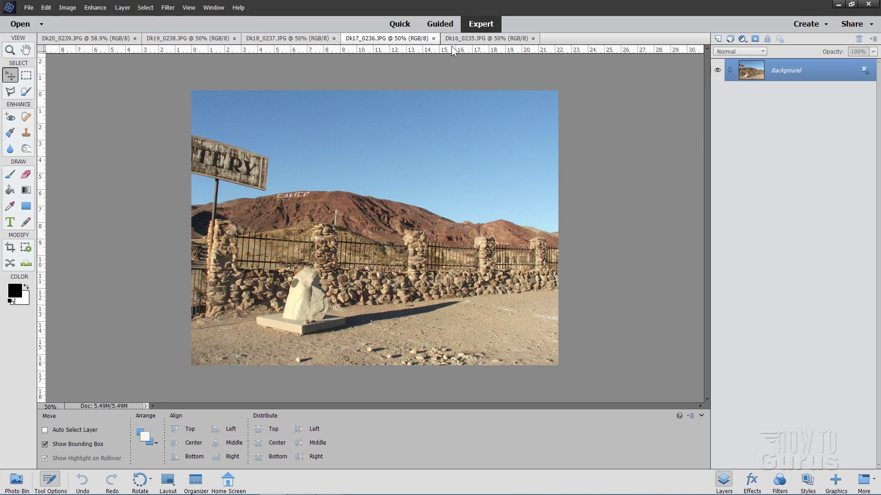
{"action": "left_click", "coordinate": [486, 39]}
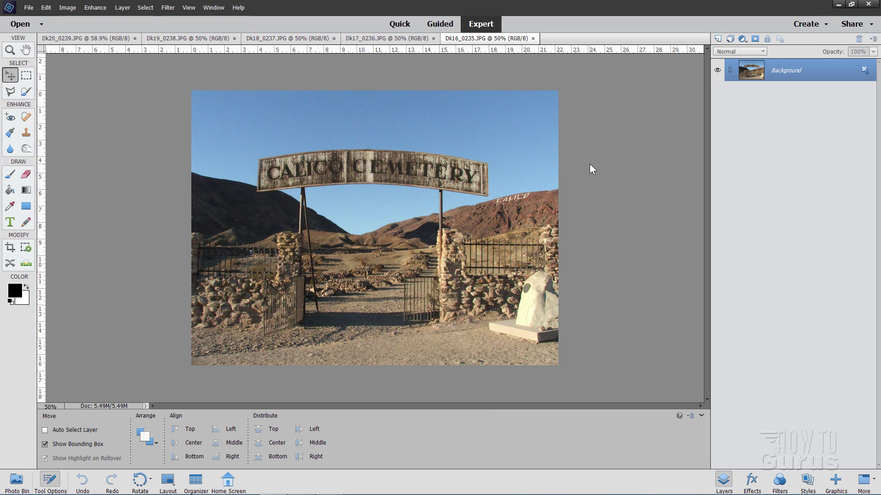
Switch to Guided mode's Photomerge edits and select all five Calico photos in the Photo Bin.
{"action": "left_click", "coordinate": [439, 28]}
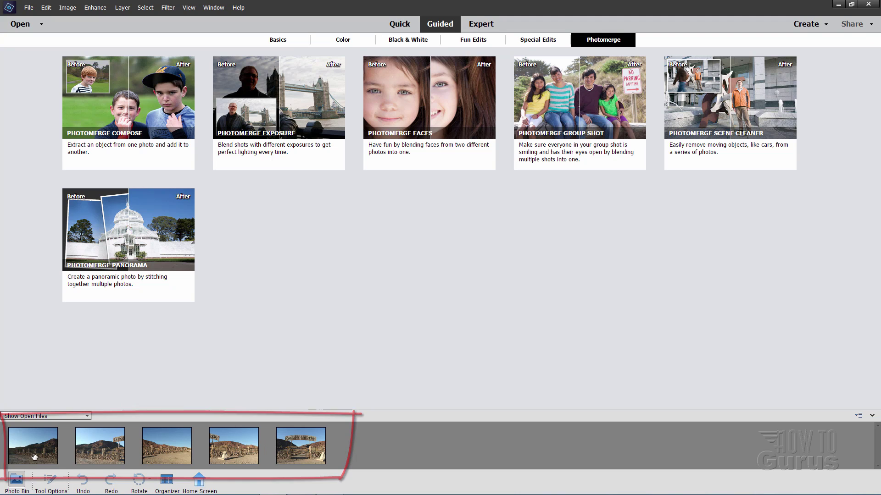
{"action": "left_click", "coordinate": [33, 454]}
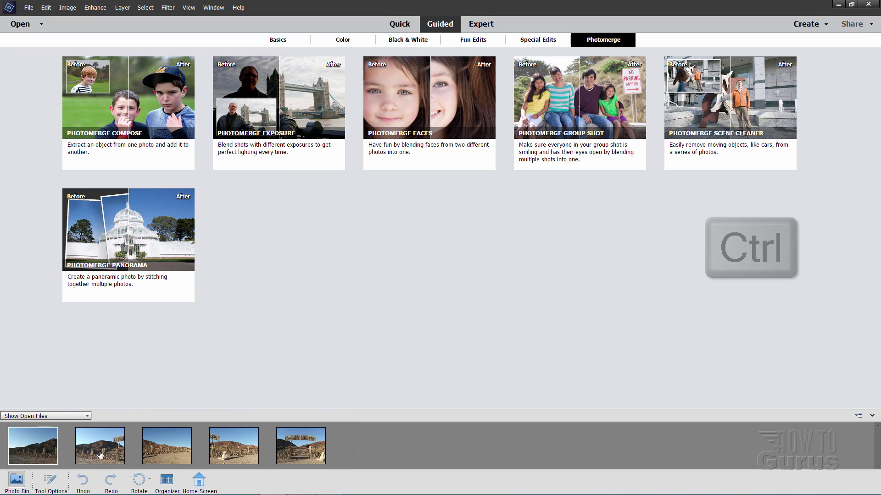
{"action": "left_click", "coordinate": [101, 456], "text": "ctrl"}
{"action": "left_click", "coordinate": [168, 451], "text": "ctrl"}
{"action": "left_click", "coordinate": [237, 451], "text": "ctrl"}
{"action": "left_click", "coordinate": [304, 453], "text": "ctrl"}
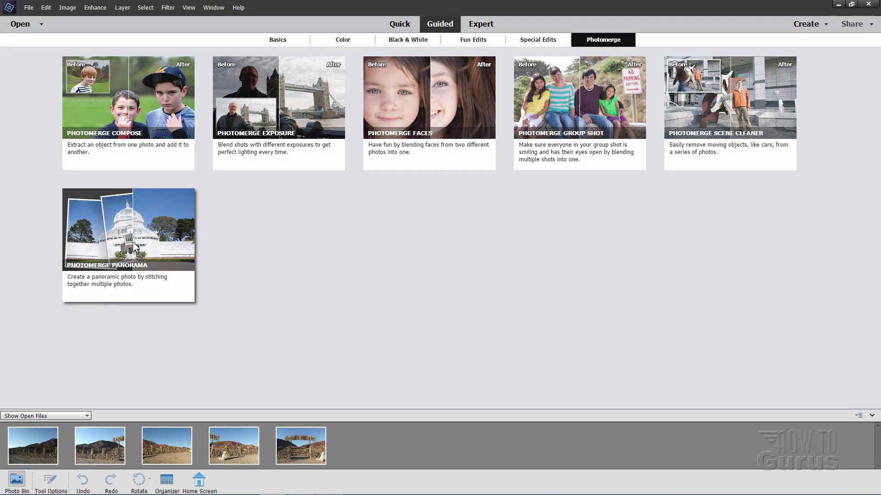
Start Photomerge Panorama and change its layout from Auto Panorama to Perspective.
{"action": "left_click", "coordinate": [135, 247]}
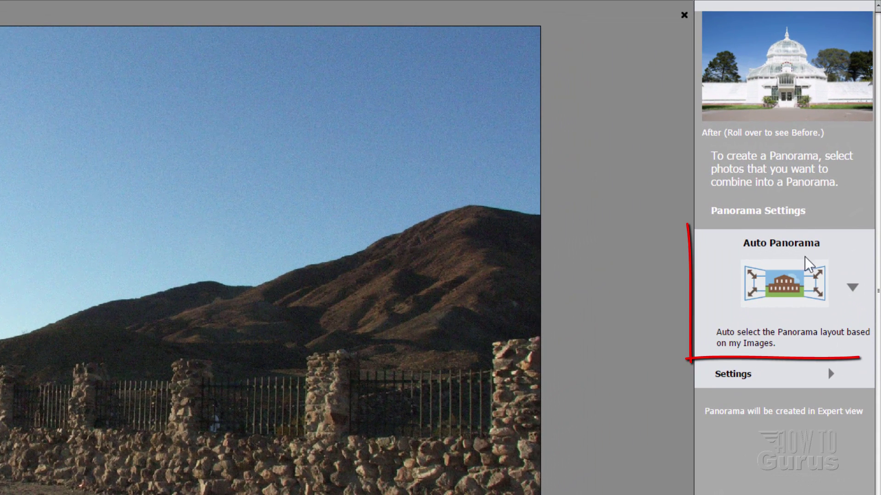
{"action": "left_click", "coordinate": [853, 289]}
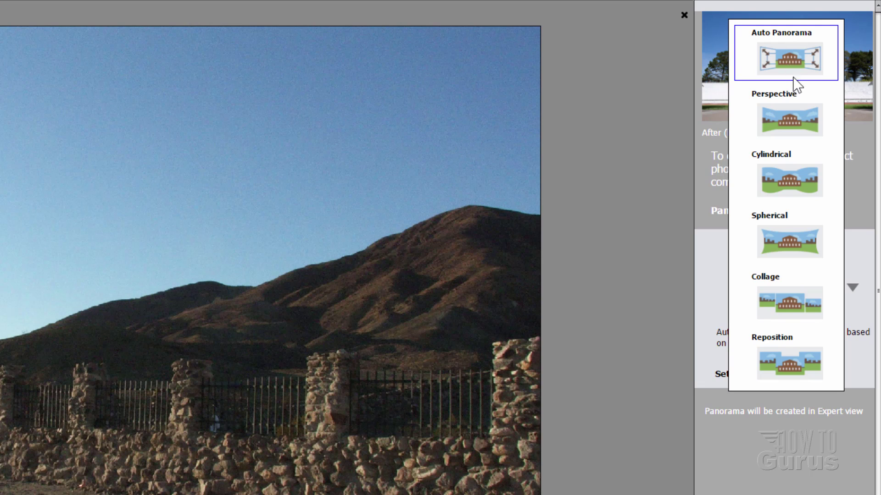
{"action": "left_click", "coordinate": [785, 120]}
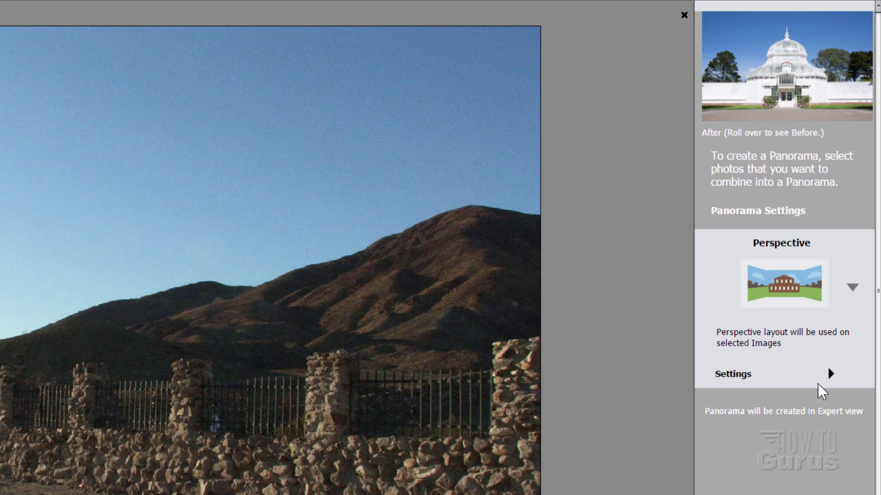
Expand panorama Settings, leaving blending, vignette removal, distortion correction and content-aware fill all checked.
{"action": "left_click", "coordinate": [829, 374]}
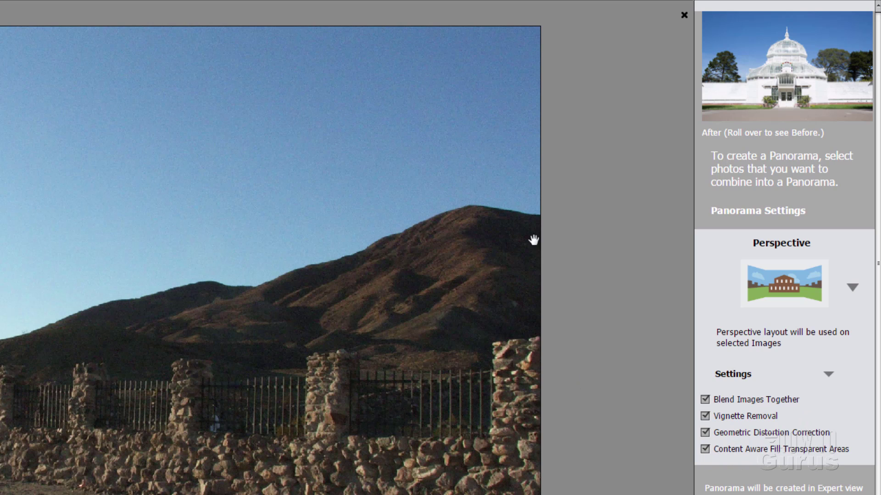
{"action": "mouse_move", "coordinate": [794, 105]}
{"action": "mouse_move", "coordinate": [726, 19]}
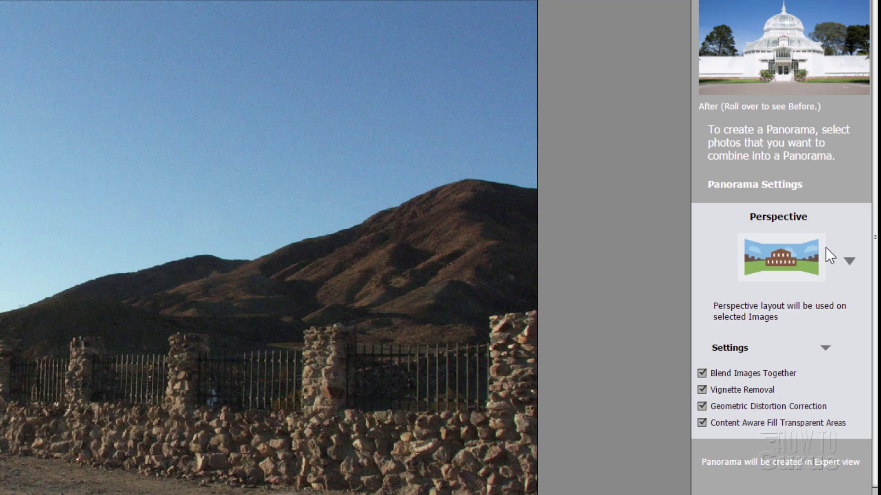
{"action": "left_click", "coordinate": [850, 262]}
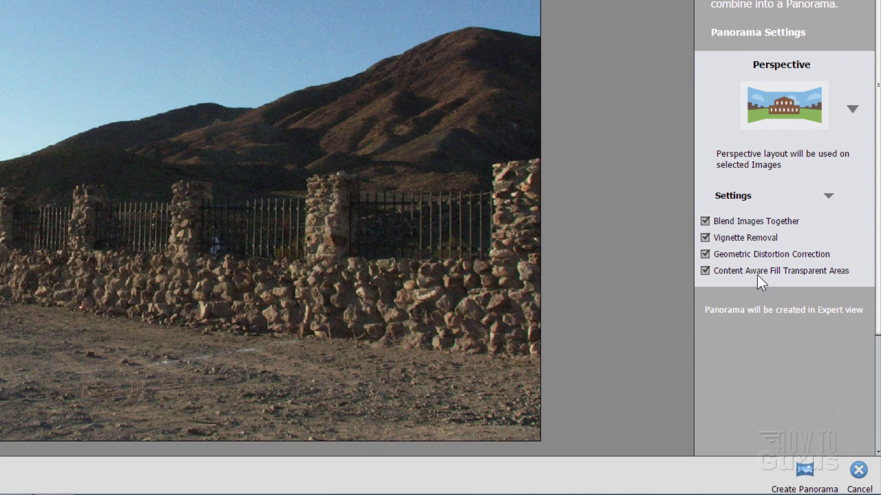
Create the Perspective panorama, producing Untitled_Panorama1 as a sixth open file.
{"action": "left_click", "coordinate": [806, 467]}
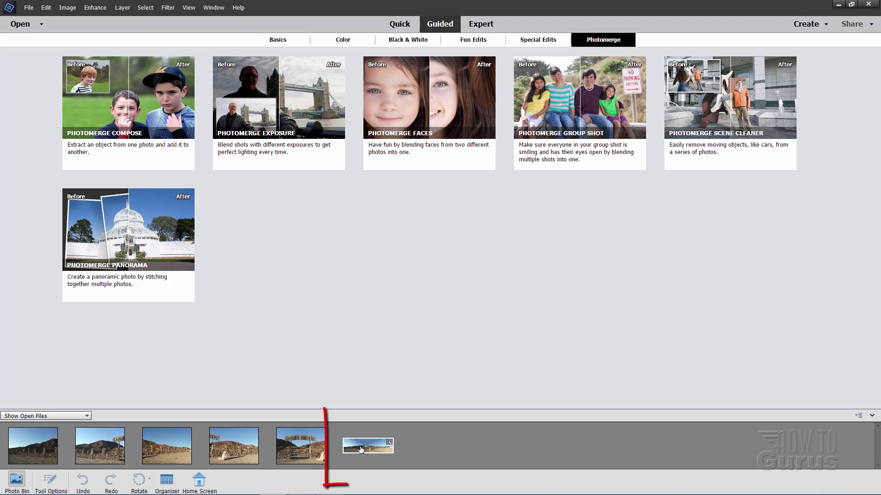
Close the new panorama document without saving it.
{"action": "right_click", "coordinate": [361, 446]}
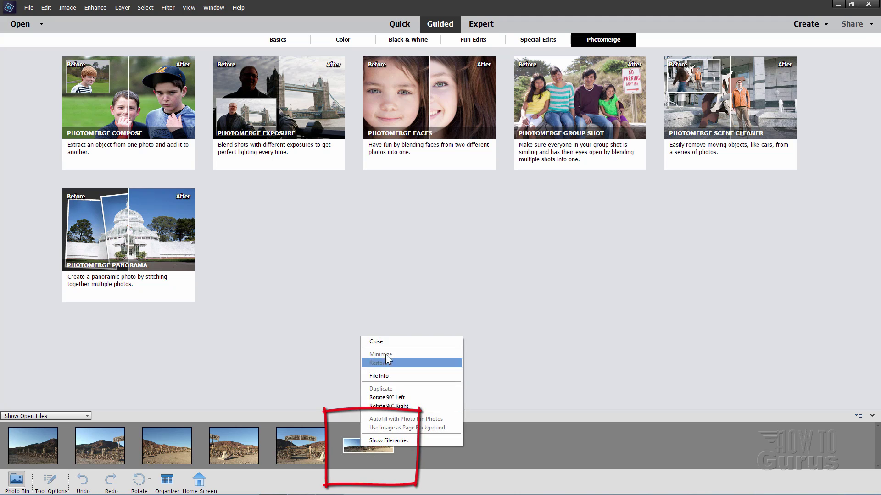
{"action": "left_click", "coordinate": [383, 343]}
{"action": "left_click", "coordinate": [442, 184]}
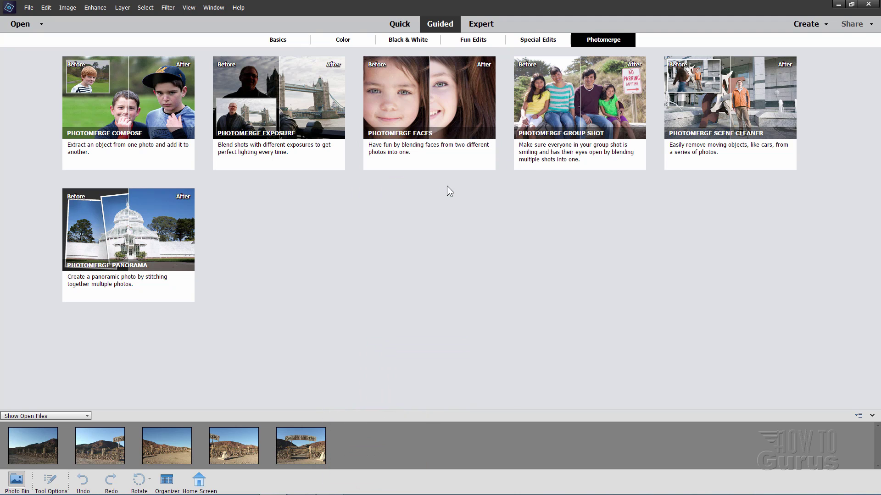
Reselect the Calico photos in the Photo Bin and restart the Photomerge Panorama guided edit.
{"action": "left_click", "coordinate": [43, 441]}
{"action": "left_click", "coordinate": [84, 444], "text": "ctrl"}
{"action": "left_click", "coordinate": [183, 452], "text": "ctrl"}
{"action": "left_click", "coordinate": [235, 444], "text": "ctrl"}
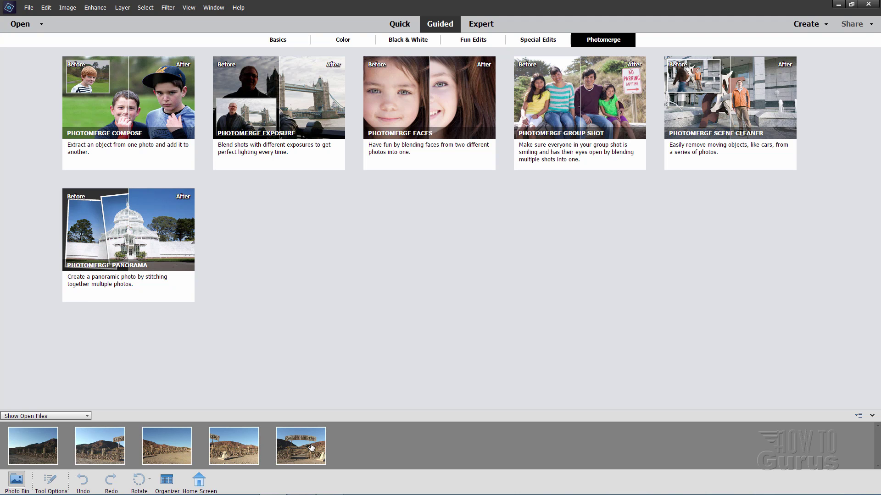
{"action": "left_click", "coordinate": [140, 249]}
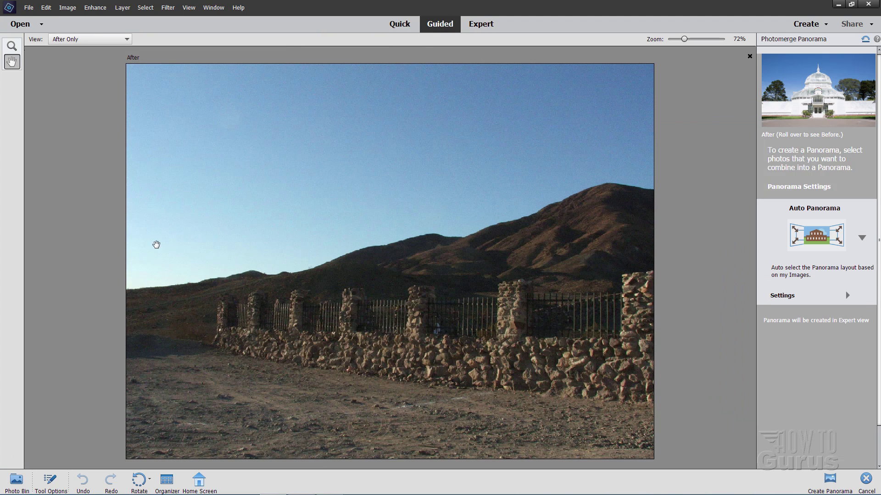
Use Auto Panorama with Geometric Distortion Correction and Content Aware Fill enabled, and create the panorama.
{"action": "left_click", "coordinate": [863, 238]}
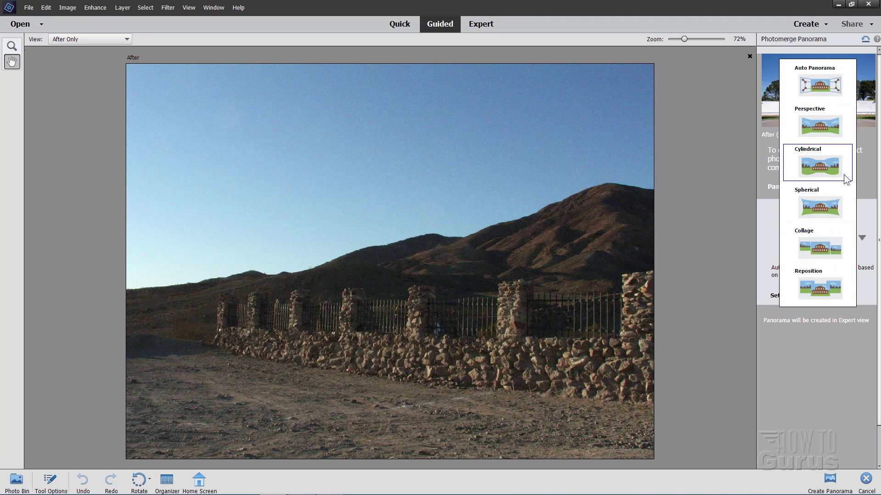
{"action": "left_click", "coordinate": [821, 82]}
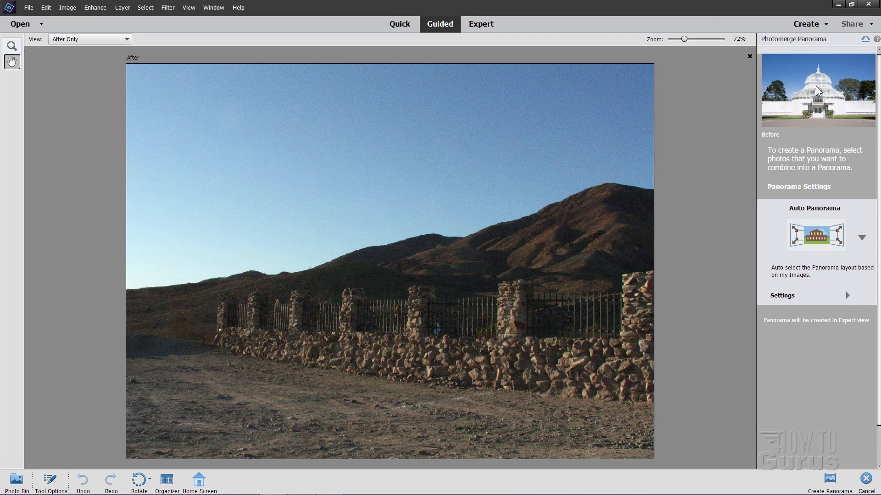
{"action": "left_click", "coordinate": [847, 294]}
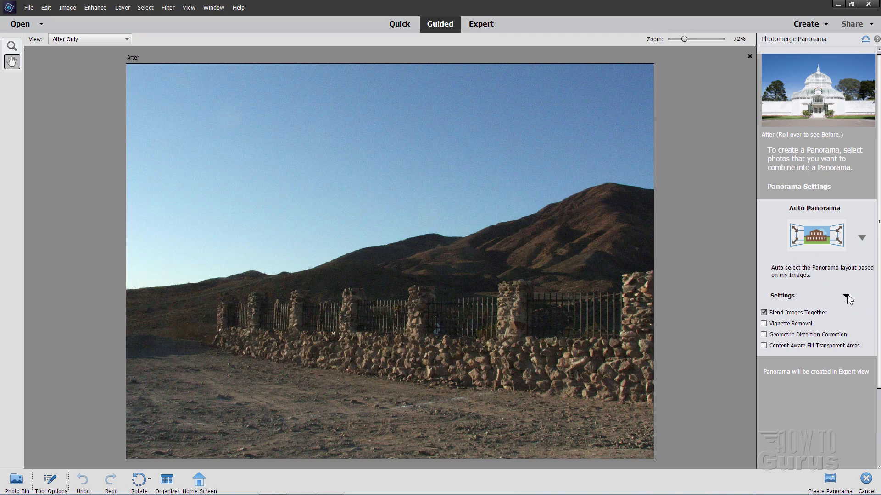
{"action": "left_click", "coordinate": [764, 336]}
{"action": "left_click", "coordinate": [764, 346]}
{"action": "left_click", "coordinate": [830, 482]}
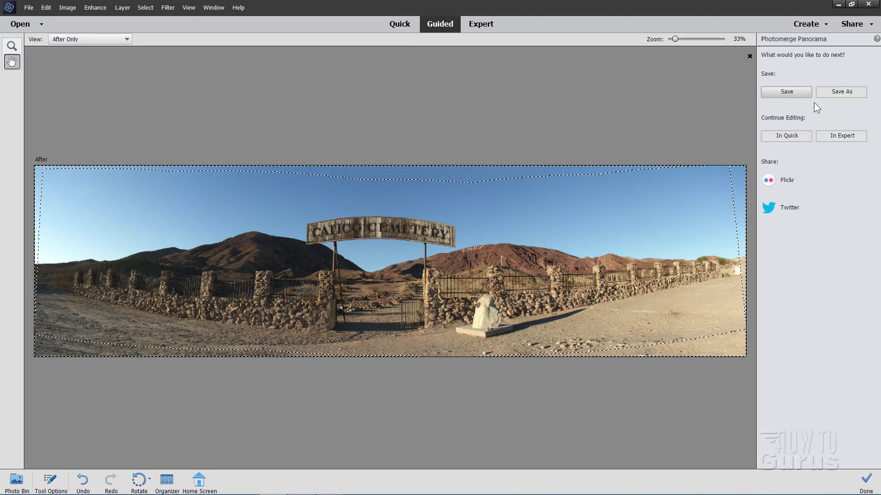
Open the stitched Untitled_Panorama1 in Expert mode from Continue Editing.
{"action": "left_click", "coordinate": [840, 135]}
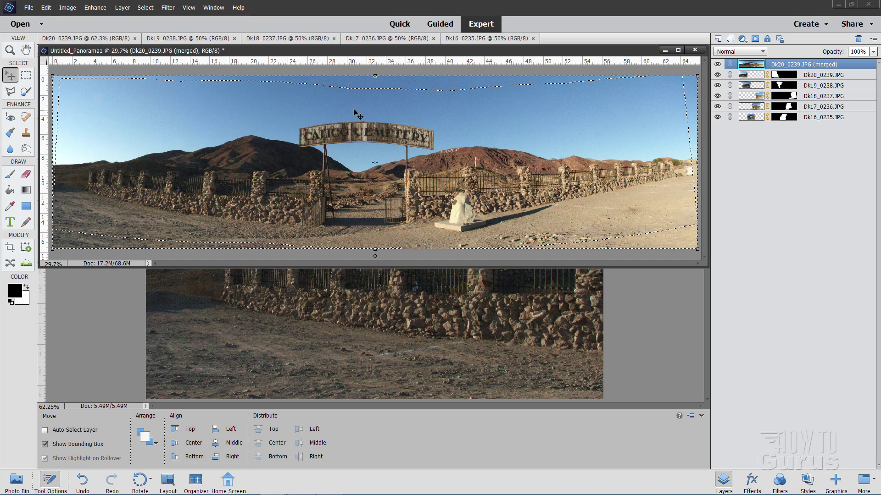
Deselect the panorama, then enlarge and reposition its document window to uncover the layers.
{"action": "left_click", "coordinate": [145, 8]}
{"action": "left_click", "coordinate": [144, 26]}
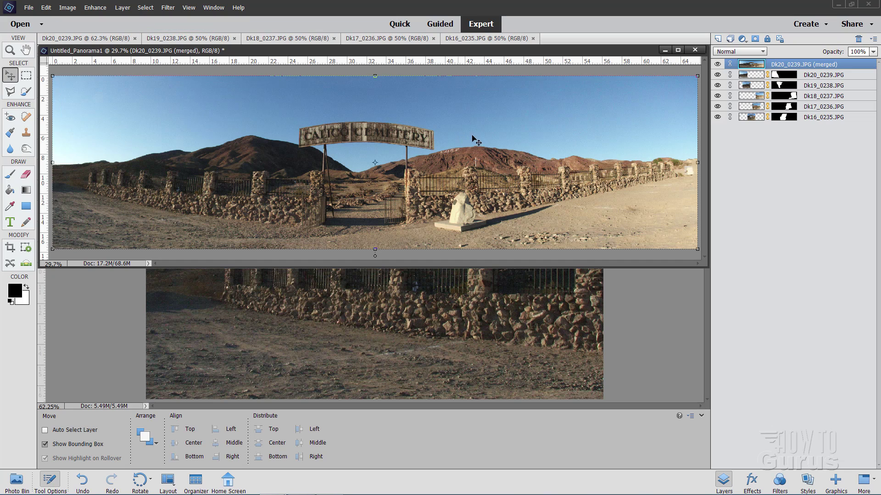
{"action": "left_click_drag", "start_coordinate": [708, 266], "coordinate": [853, 347]}
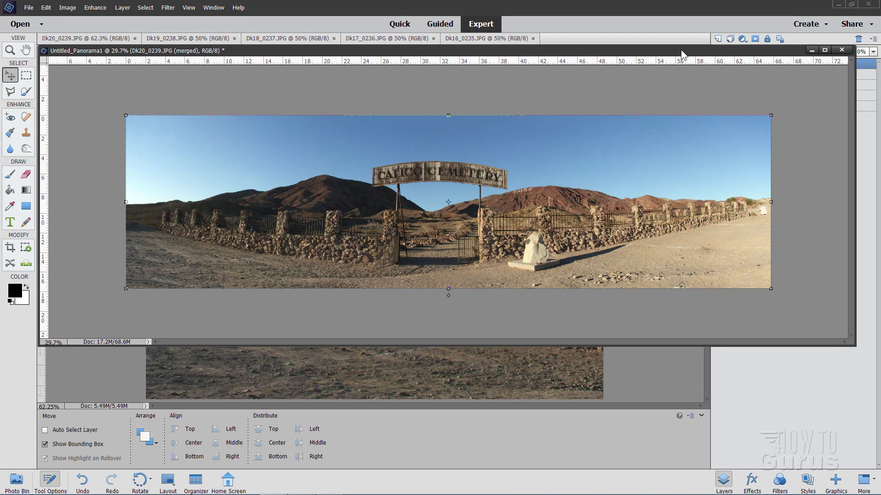
{"action": "left_click_drag", "start_coordinate": [682, 51], "coordinate": [690, 129]}
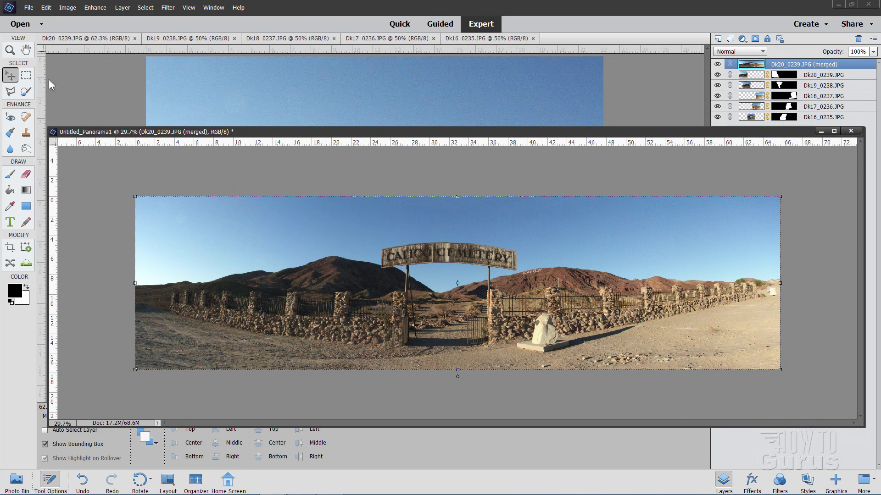
Zoom the panorama view to 46% and shift the window slightly left.
{"action": "key", "text": "z"}
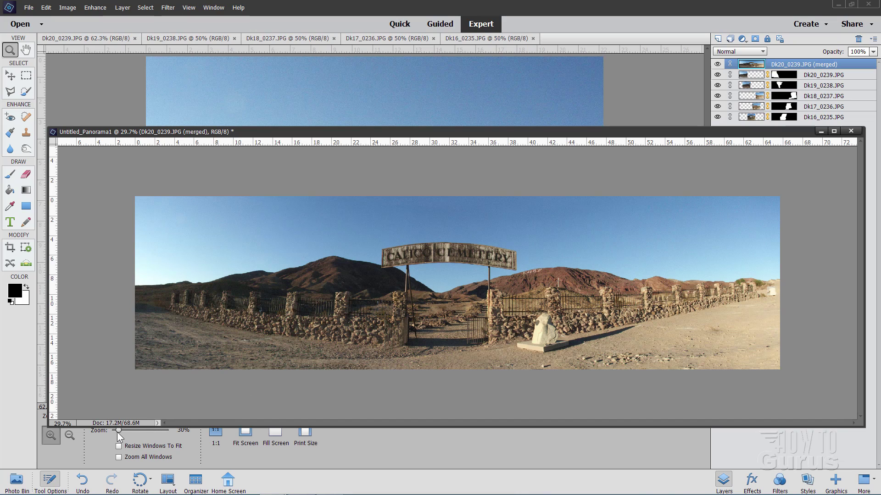
{"action": "left_click_drag", "start_coordinate": [117, 431], "coordinate": [122, 432]}
{"action": "left_click_drag", "start_coordinate": [229, 423], "coordinate": [169, 422]}
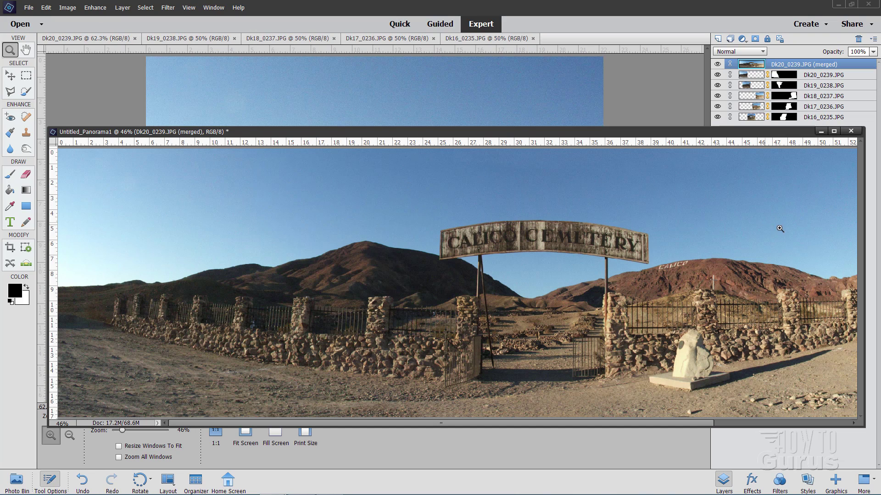
{"action": "left_click_drag", "start_coordinate": [634, 136], "coordinate": [621, 142]}
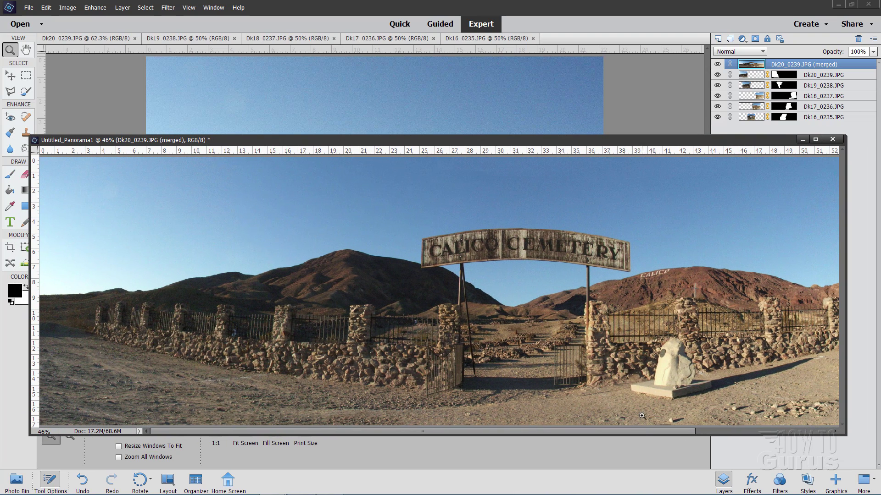
{"action": "left_click_drag", "start_coordinate": [651, 433], "coordinate": [799, 431]}
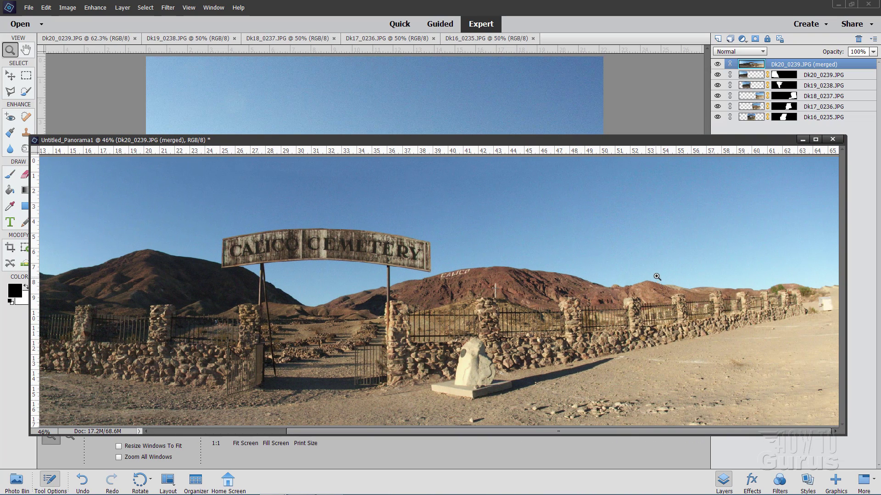
Hide the merged layer, drag the Dk18_0237.JPG layer to check its seam, then show the merged layer again.
{"action": "left_click", "coordinate": [718, 64]}
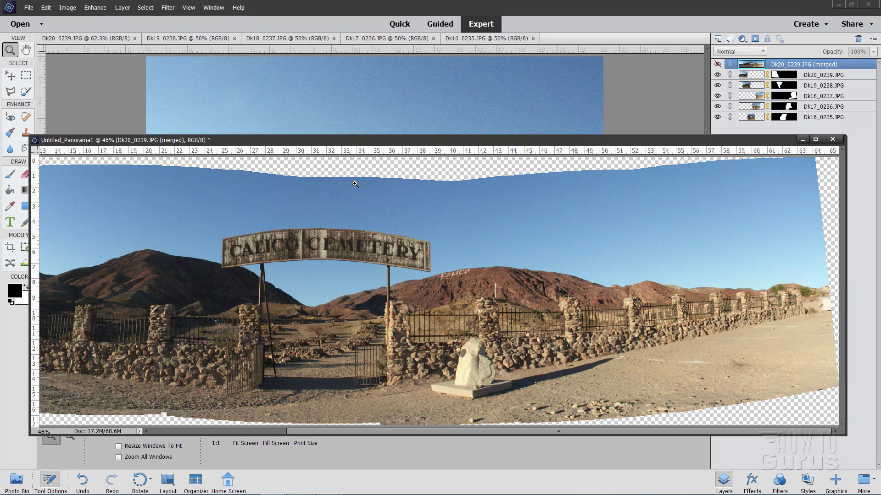
{"action": "left_click", "coordinate": [10, 75]}
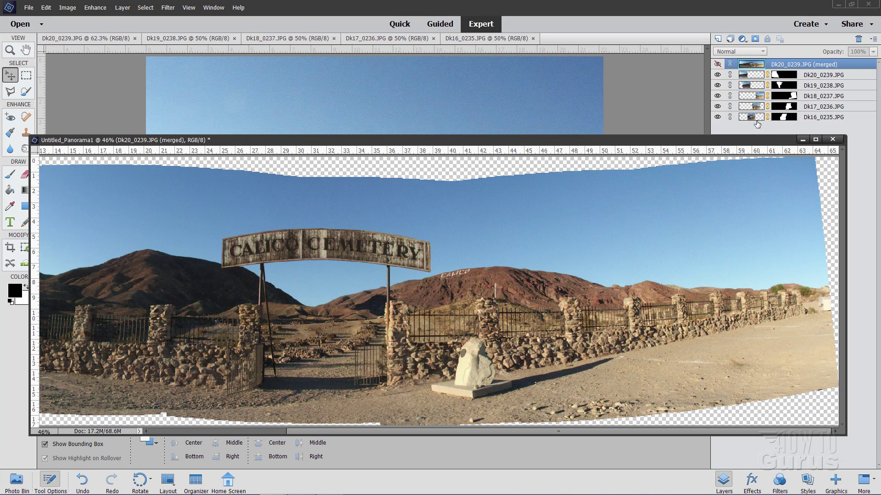
{"action": "left_click", "coordinate": [755, 96]}
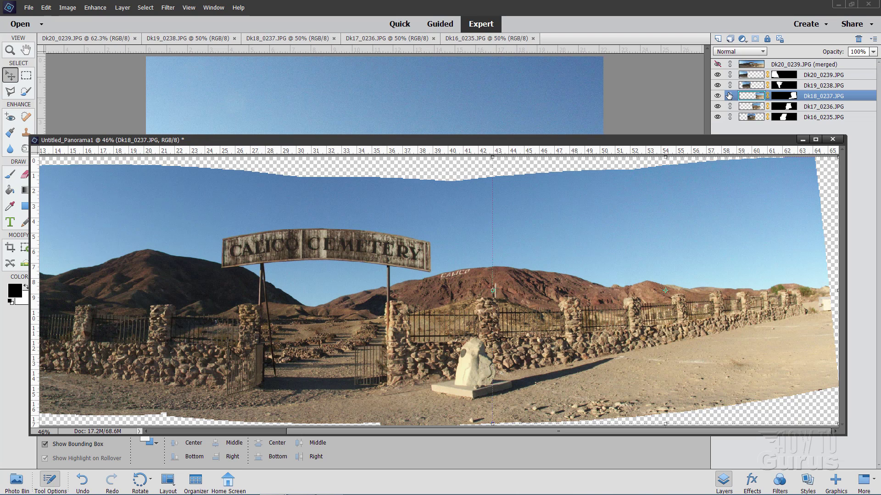
{"action": "mouse_move", "coordinate": [711, 269]}
{"action": "left_mouse_down"}
{"action": "mouse_move", "coordinate": [731, 268]}
{"action": "mouse_move", "coordinate": [717, 265]}
{"action": "mouse_move", "coordinate": [718, 274]}
{"action": "left_mouse_up"}
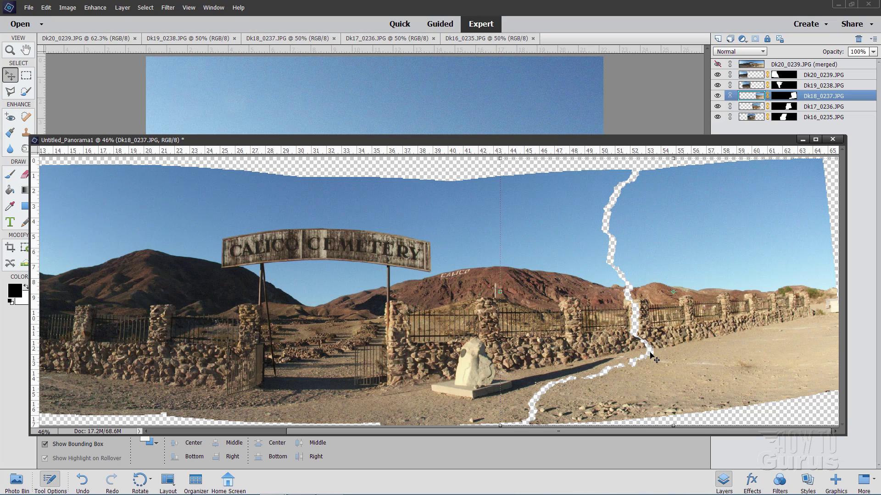
{"action": "left_click_drag", "start_coordinate": [573, 398], "coordinate": [565, 397]}
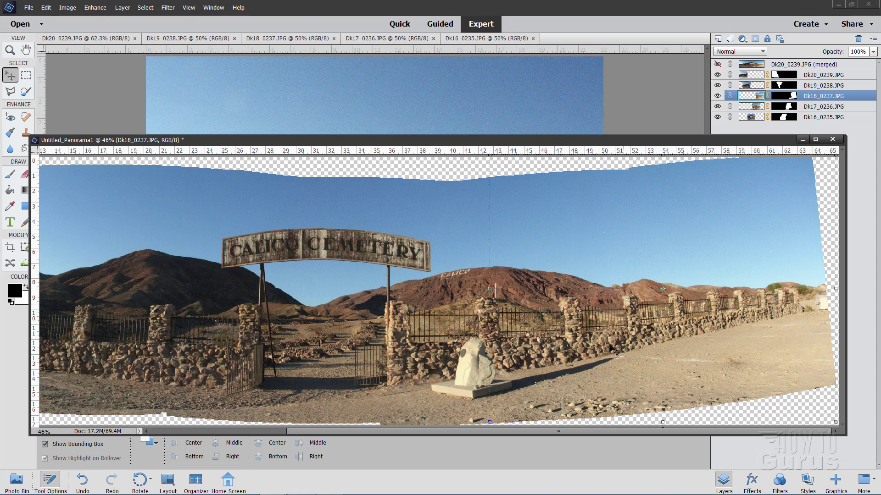
{"action": "left_click_drag", "start_coordinate": [636, 376], "coordinate": [644, 378]}
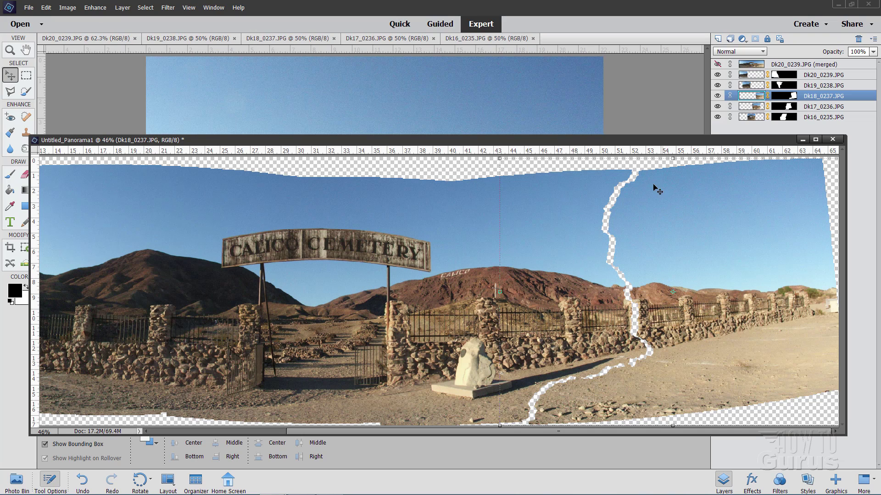
{"action": "left_click", "coordinate": [717, 64]}
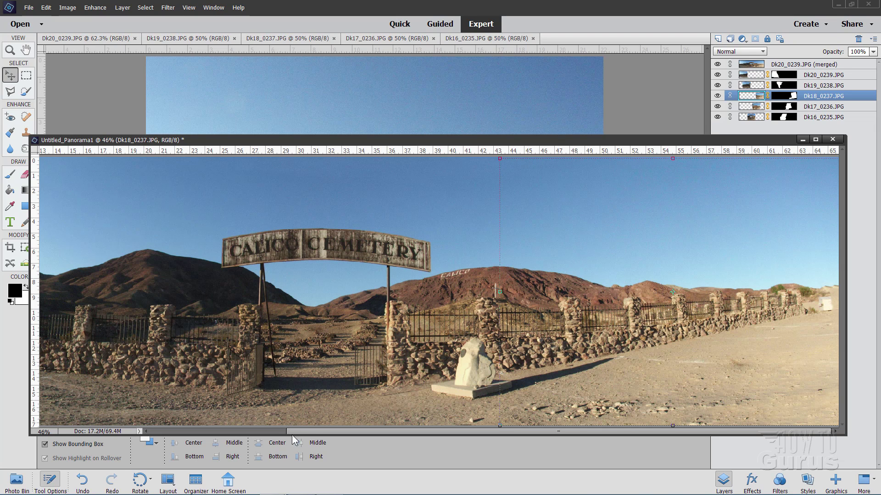
{"action": "left_click_drag", "start_coordinate": [289, 437], "coordinate": [206, 431]}
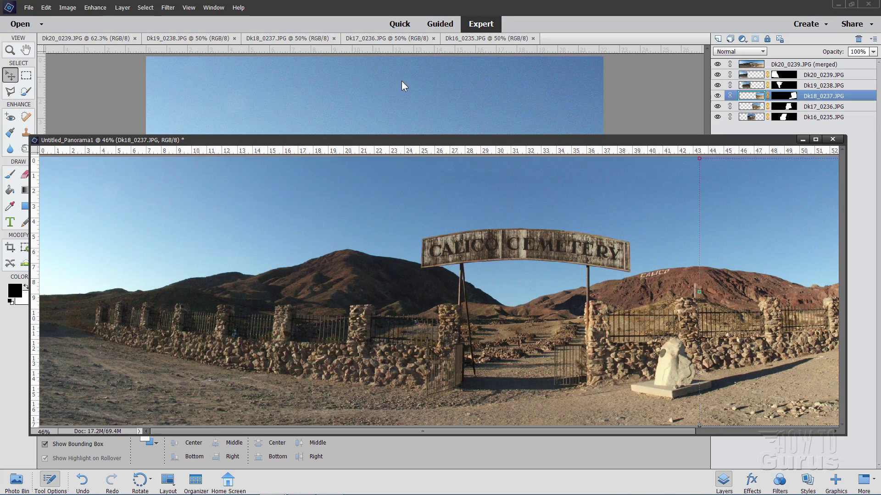
{"action": "left_click", "coordinate": [439, 25]}
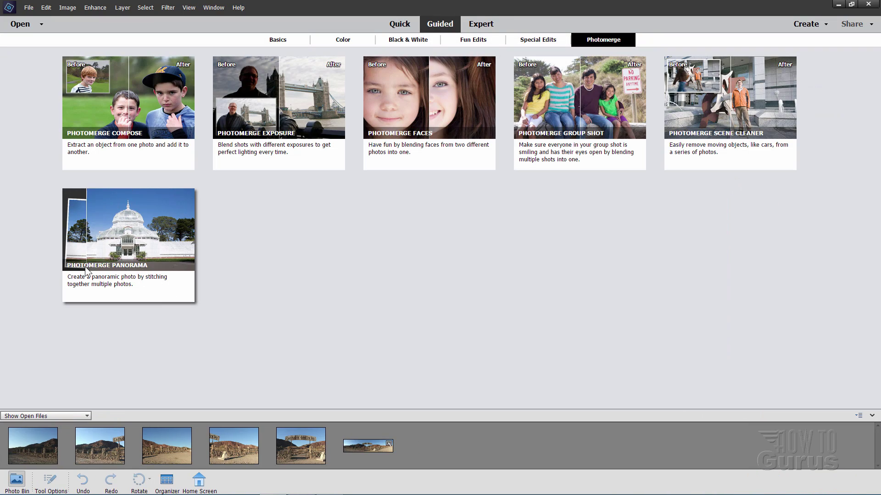